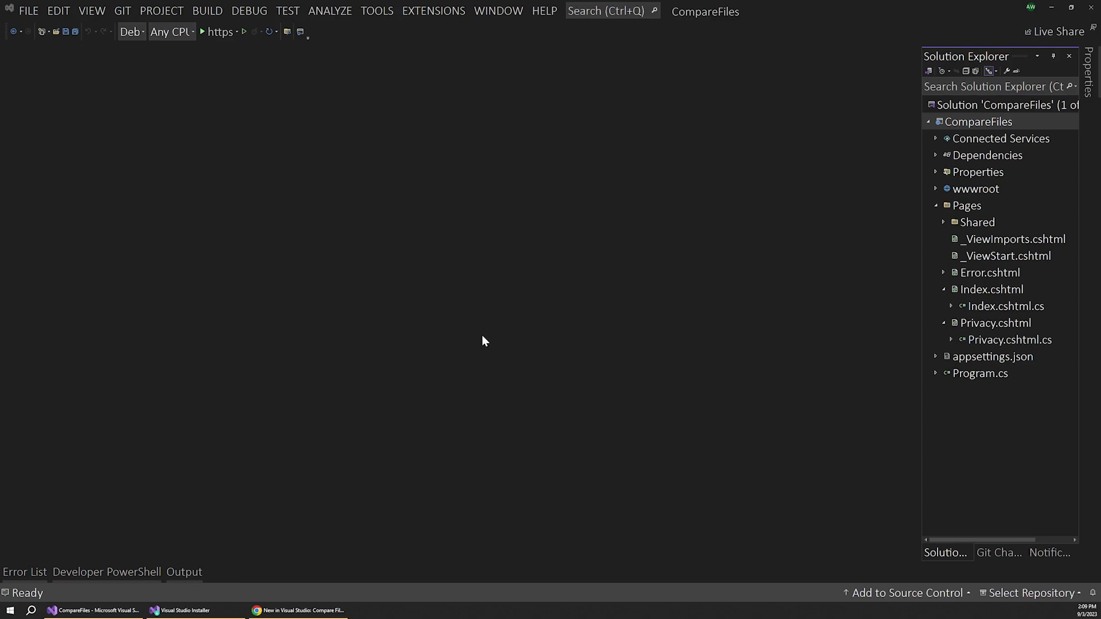
- Dismiss the Visual Studio Installer, then compare Index.cshtml.cs with Privacy.cshtml.cs side by side
click(185, 610)
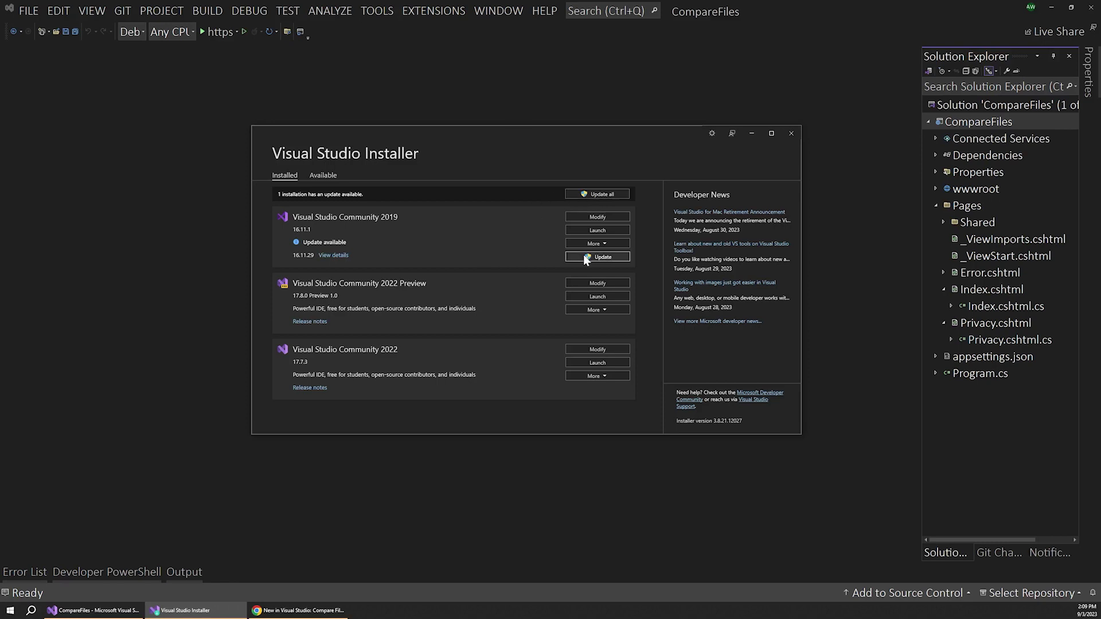
click(751, 134)
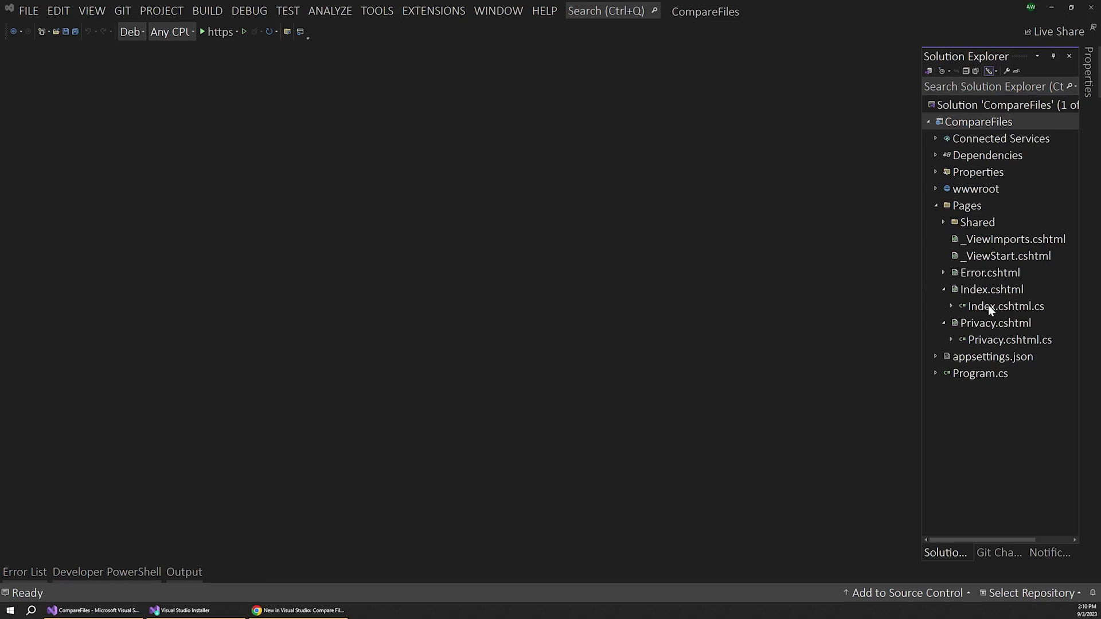
click(1026, 307)
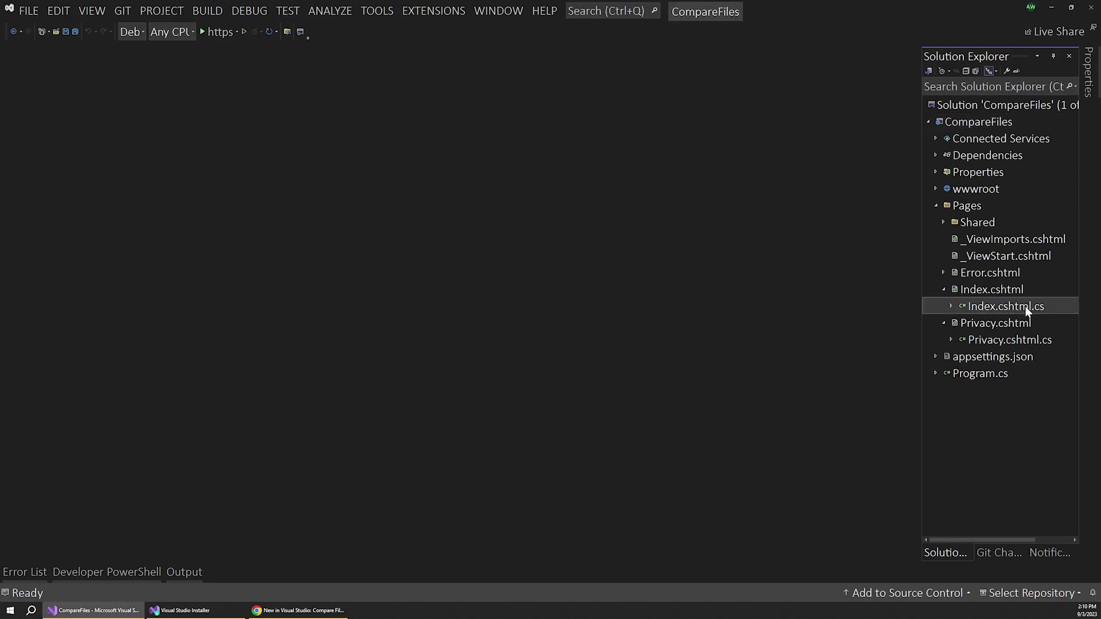
ctrl+click(1018, 341)
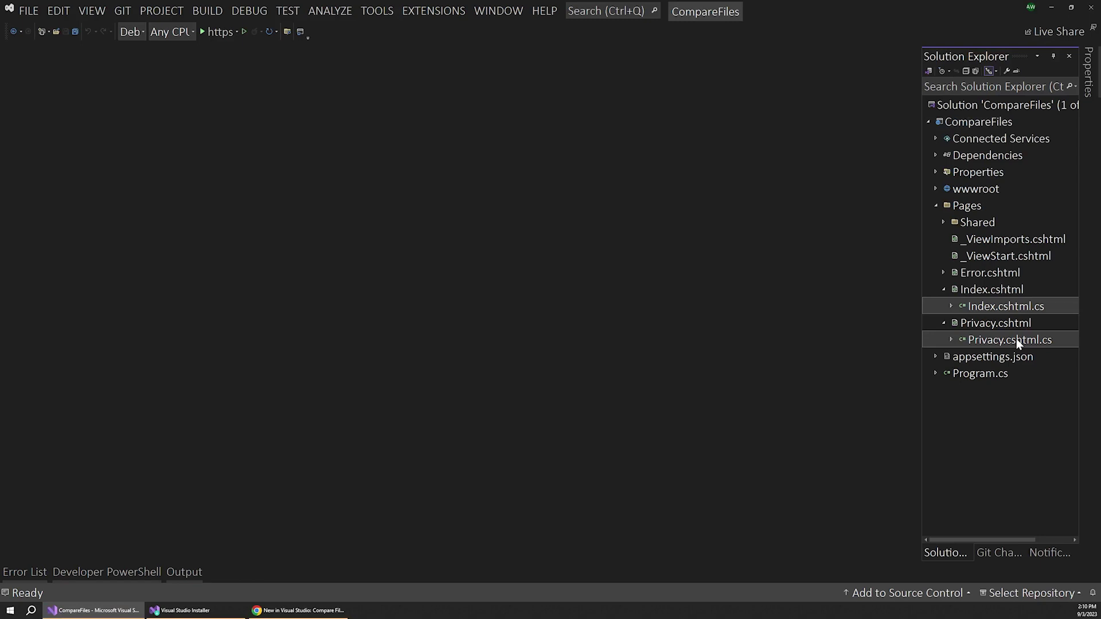
right_click(1011, 308)
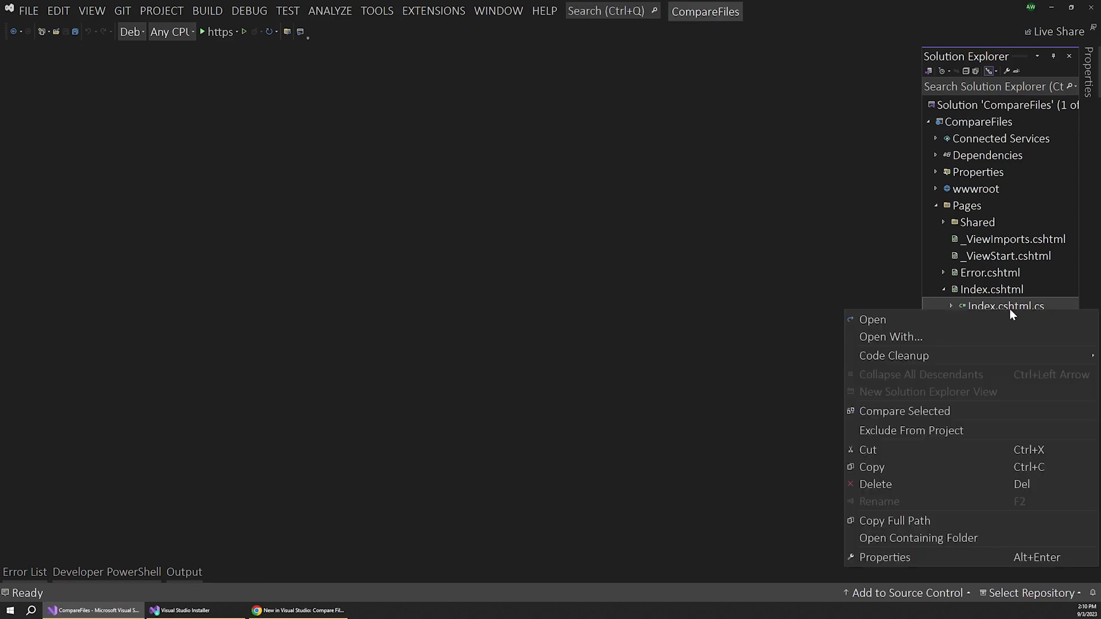
click(944, 411)
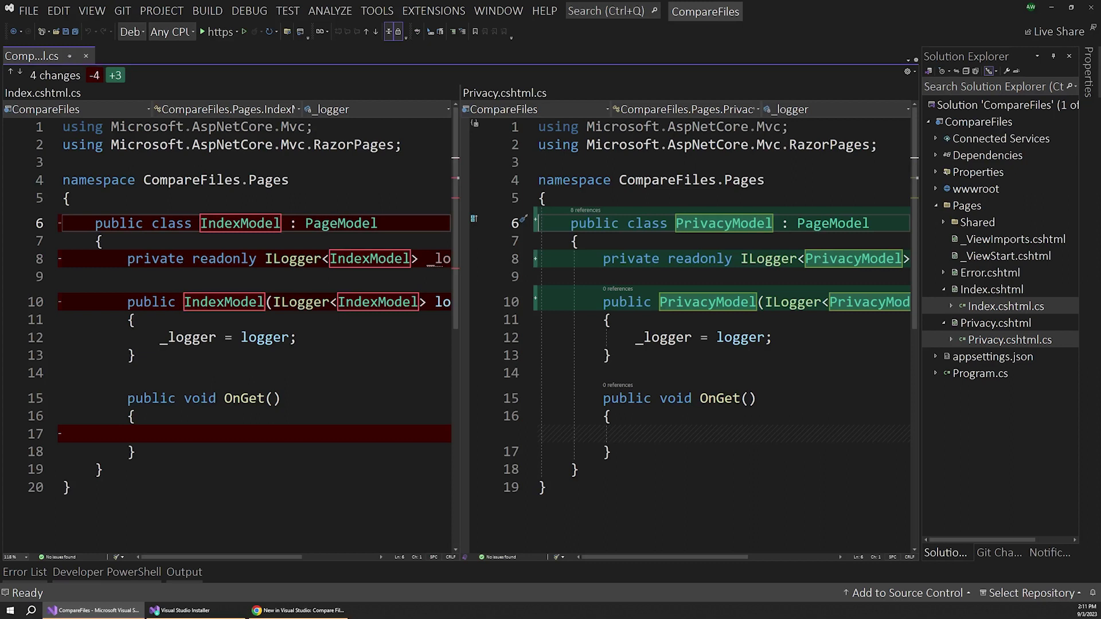
- Open appsettings.json and compare it with src/OriginalProject/OriginalProject/appsettings.json
click(973, 359)
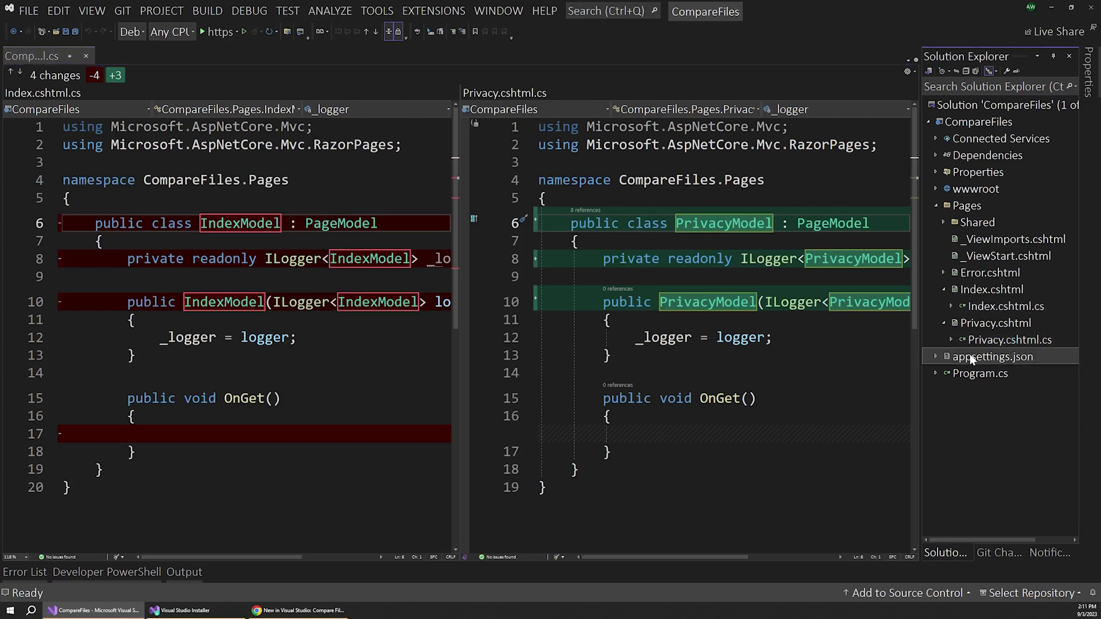
double_click(970, 360)
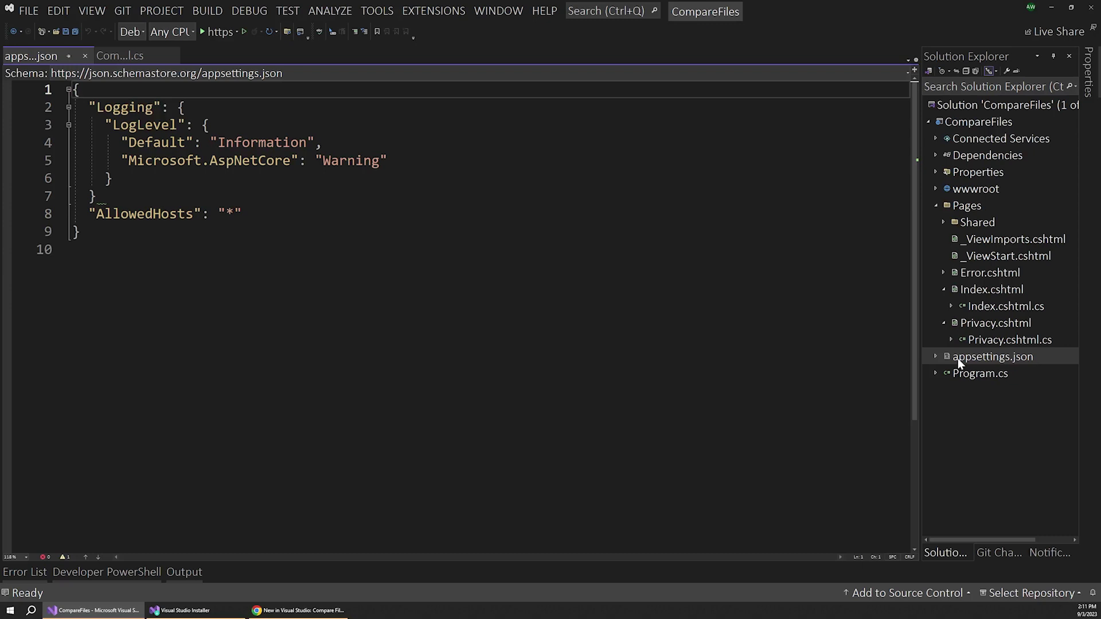
right_click(960, 363)
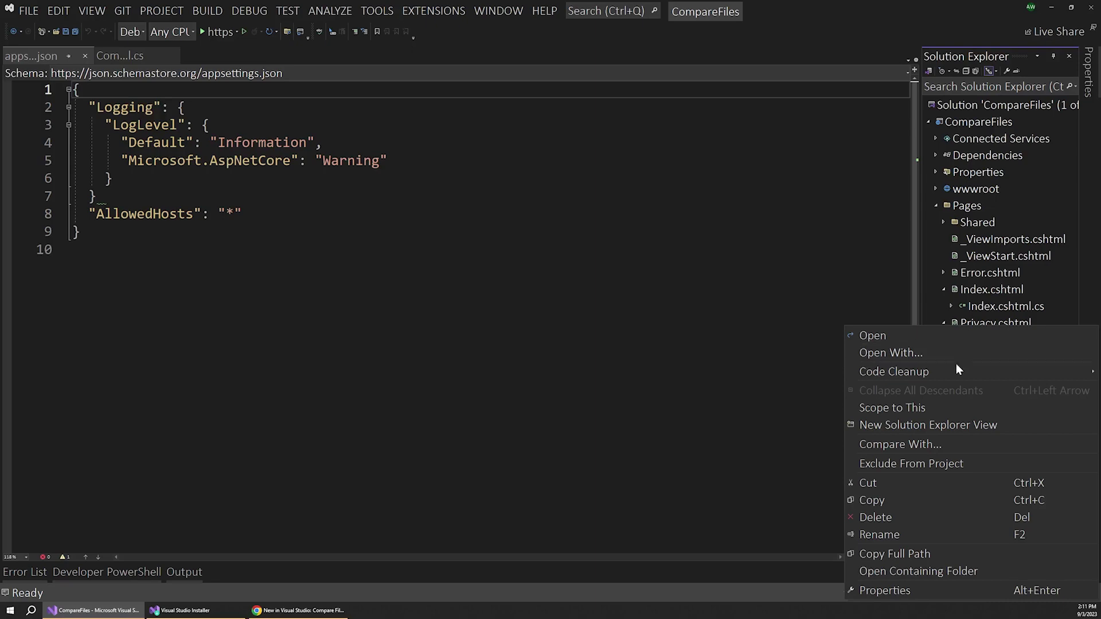
click(941, 443)
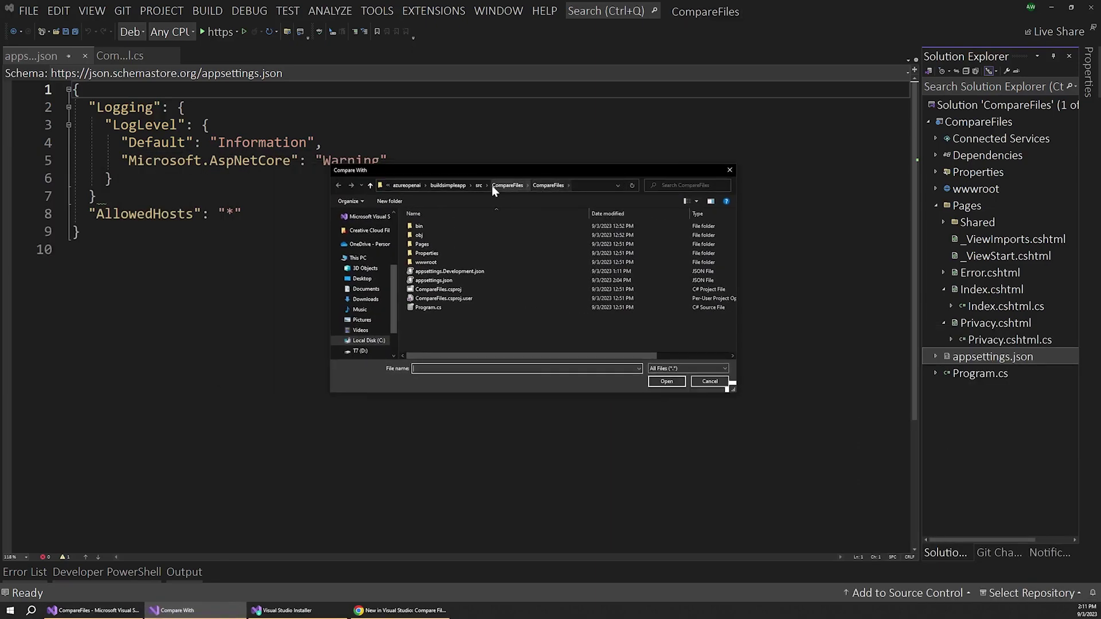
click(479, 185)
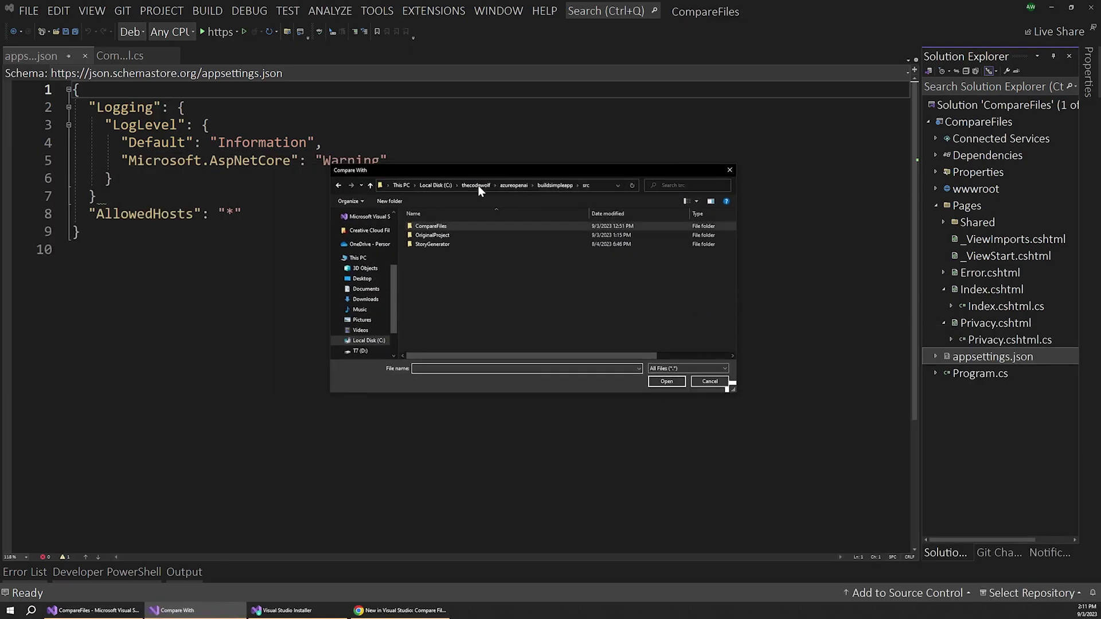
double_click(447, 234)
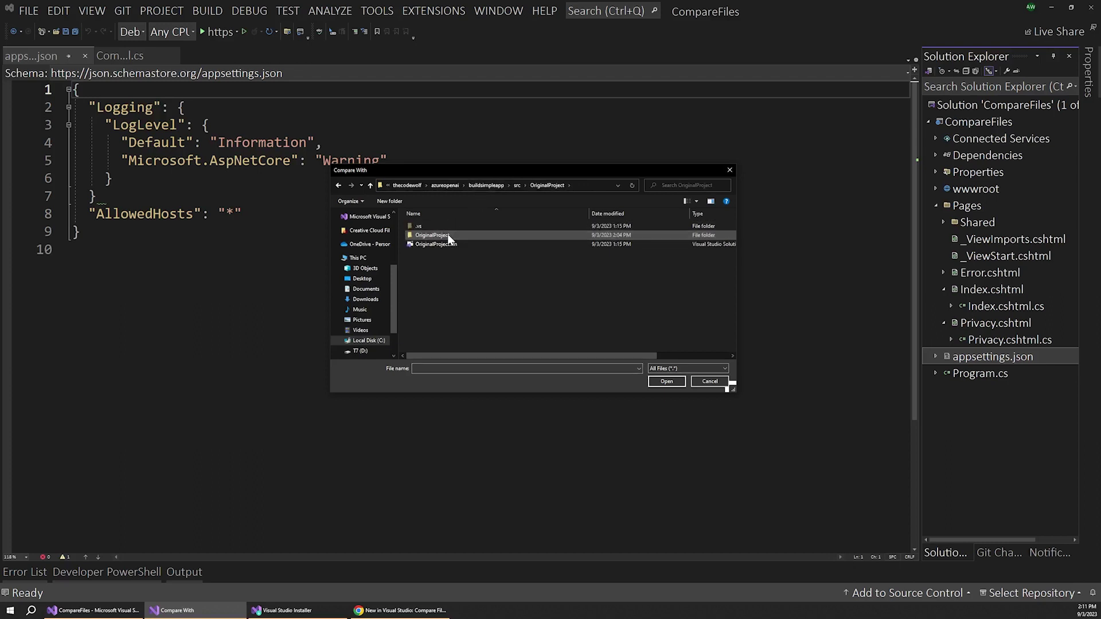
double_click(447, 236)
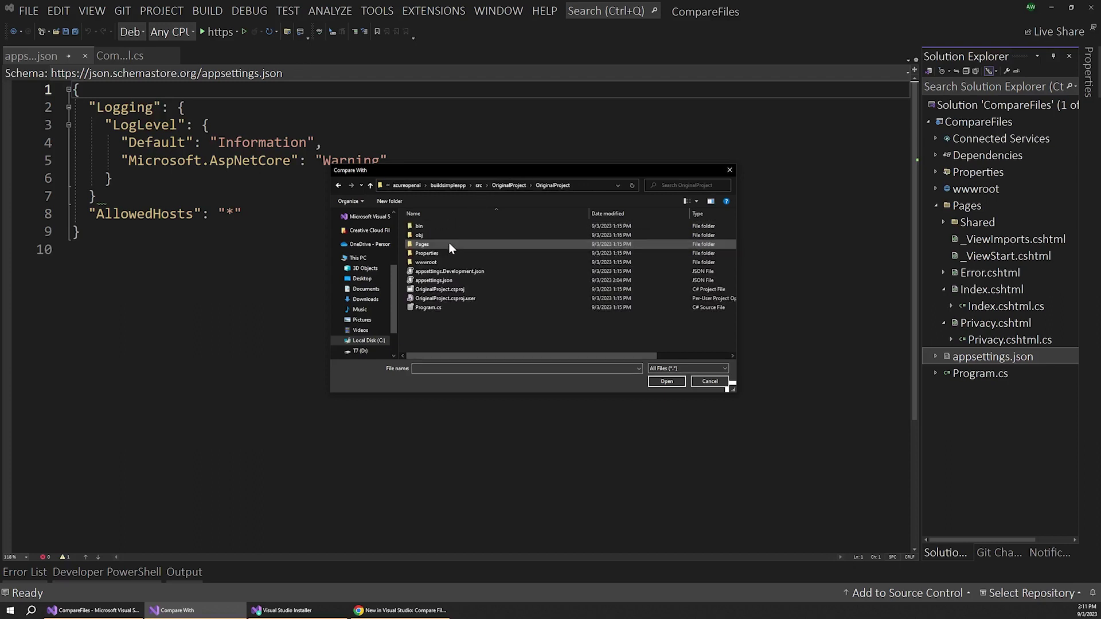
click(444, 281)
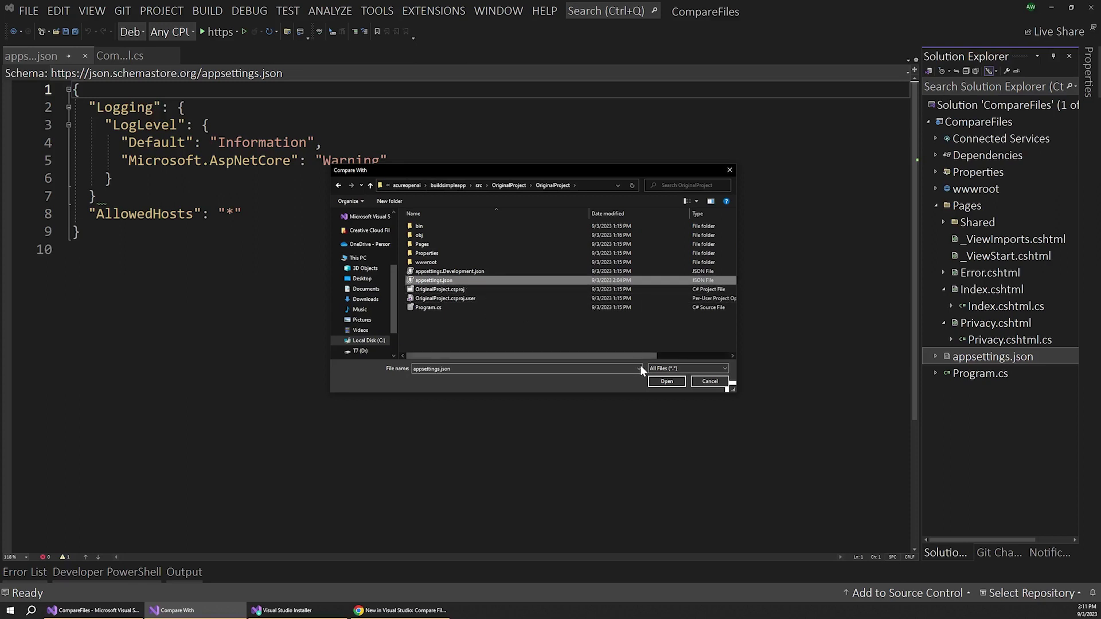
click(663, 384)
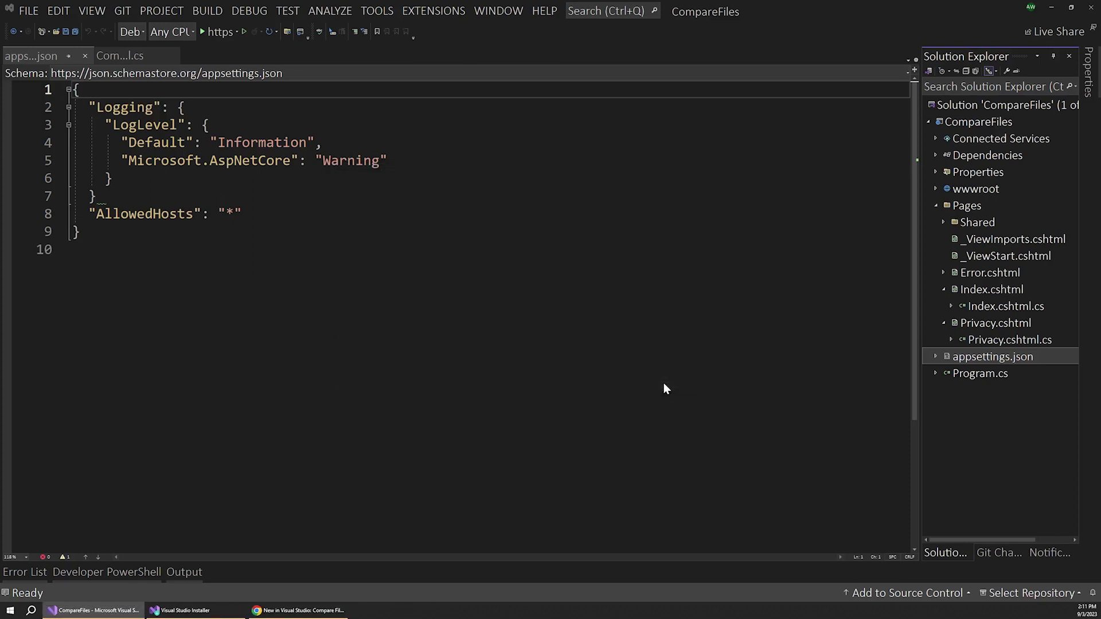